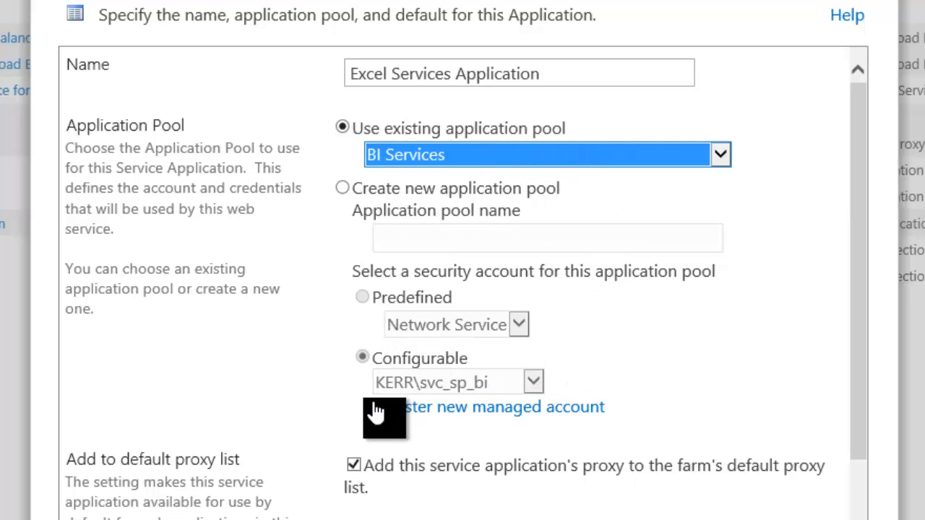
# Create the Excel Services Application with the existing BI Services application pool and its proxy in the farm's default proxy list
pyautogui.scroll(-1, 855, 327)
pyautogui.scroll(-1, 857, 332)
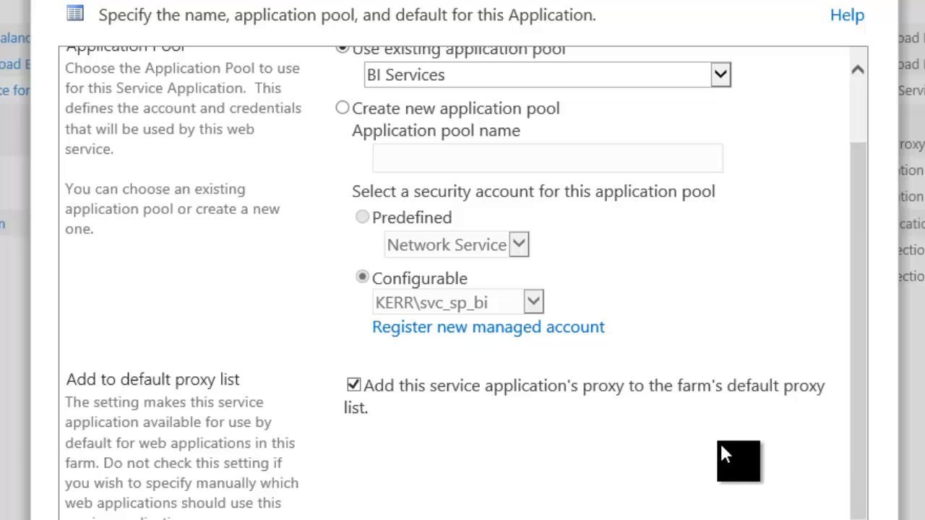
pyautogui.moveTo(857, 451); pyautogui.dragTo(864, 509)
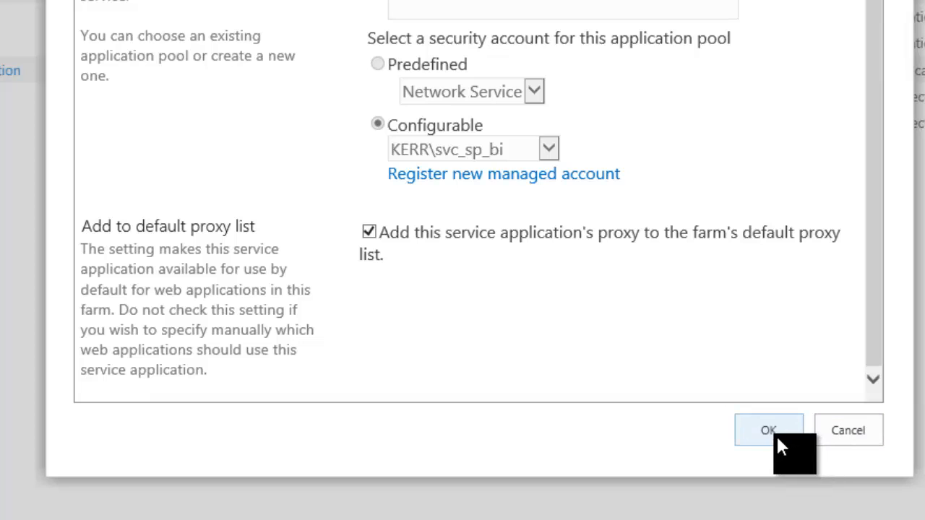
pyautogui.click(773, 434)
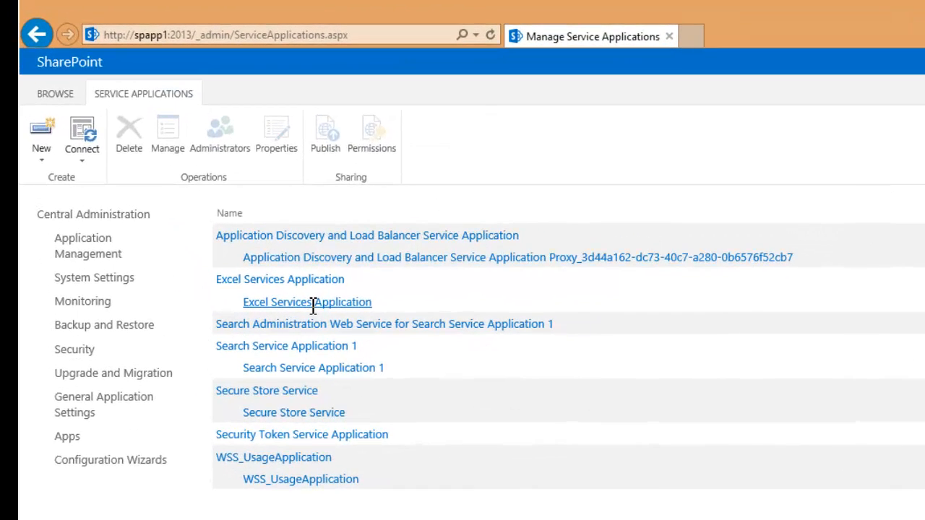
# In the Excel Services Application's global settings, create the unattended service account kerr\svc_sp_unattended, entering and confirming its password
pyautogui.click(309, 282)
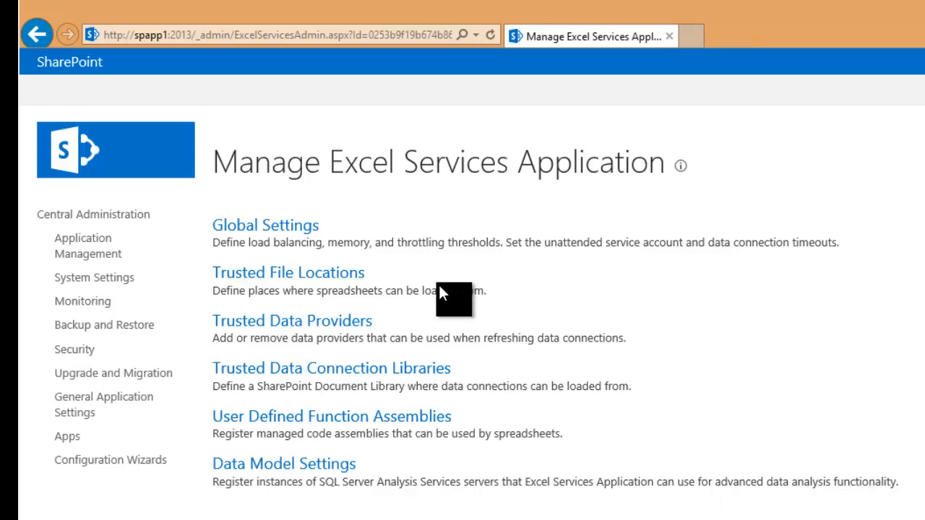
pyautogui.click(291, 226)
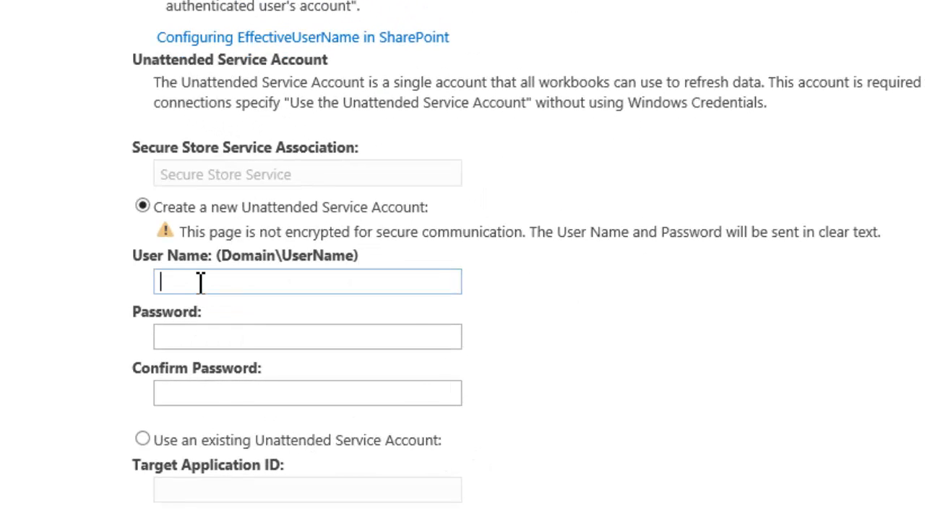
pyautogui.write('kerr')
pyautogui.write('\\svc_sp_unattended')
pyautogui.press('Tab')
pyautogui.write('••••••••••')
pyautogui.press('Tab')
pyautogui.write('••••••••••')
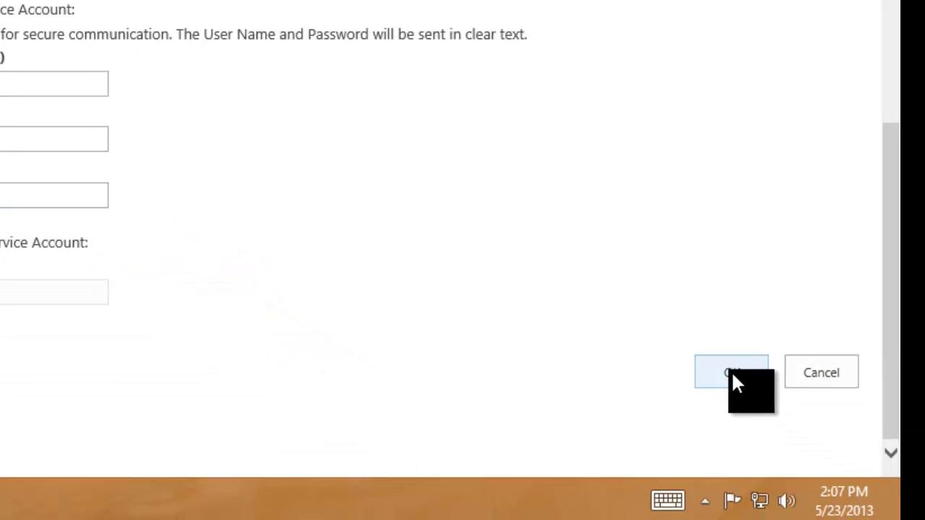
pyautogui.click(732, 372)
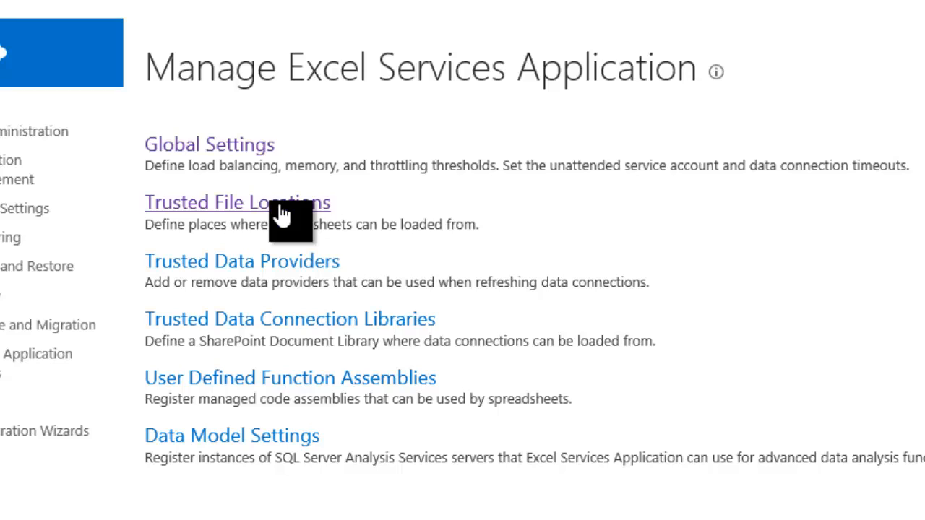
pyautogui.click(282, 215)
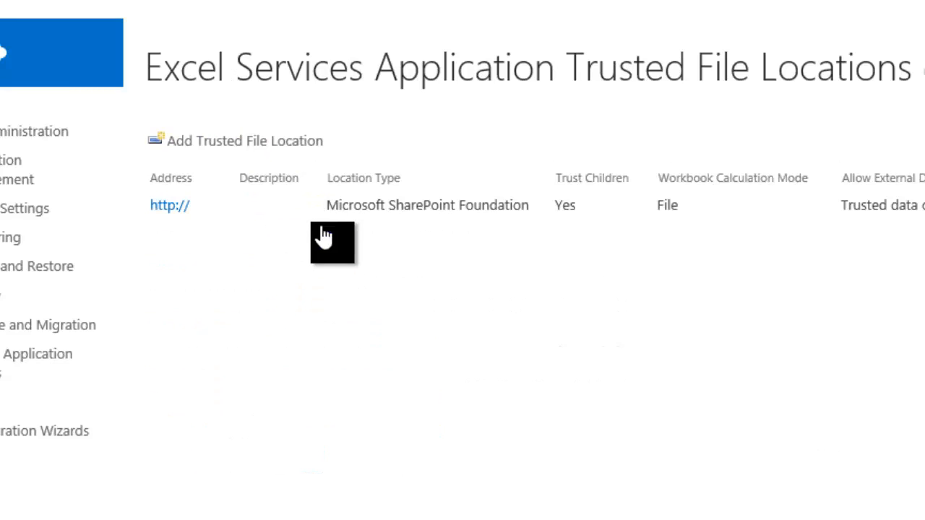
pyautogui.click(163, 215)
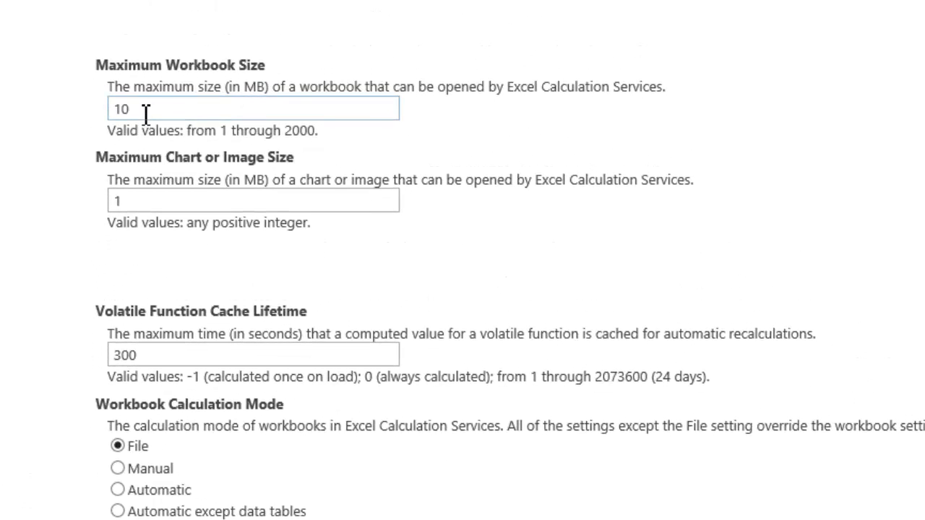
pyautogui.moveTo(131, 109); pyautogui.dragTo(42, 122)
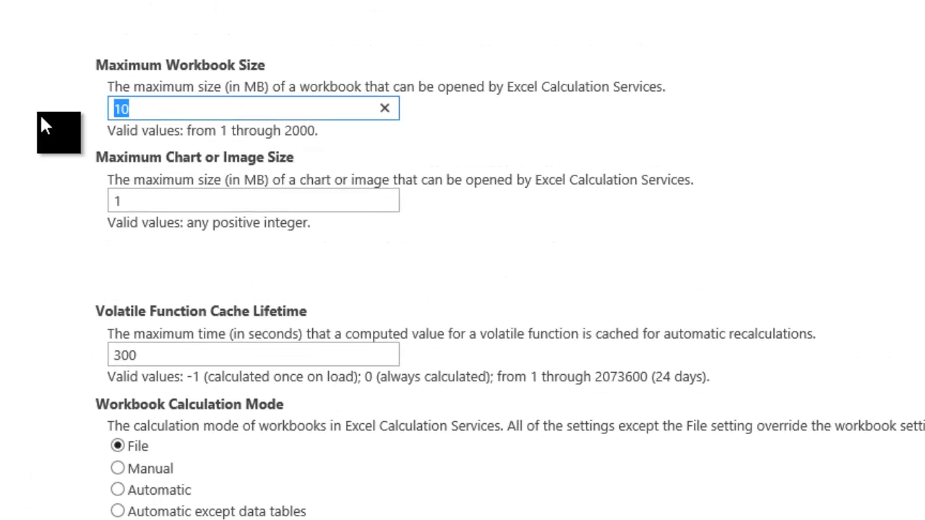
pyautogui.write('100')
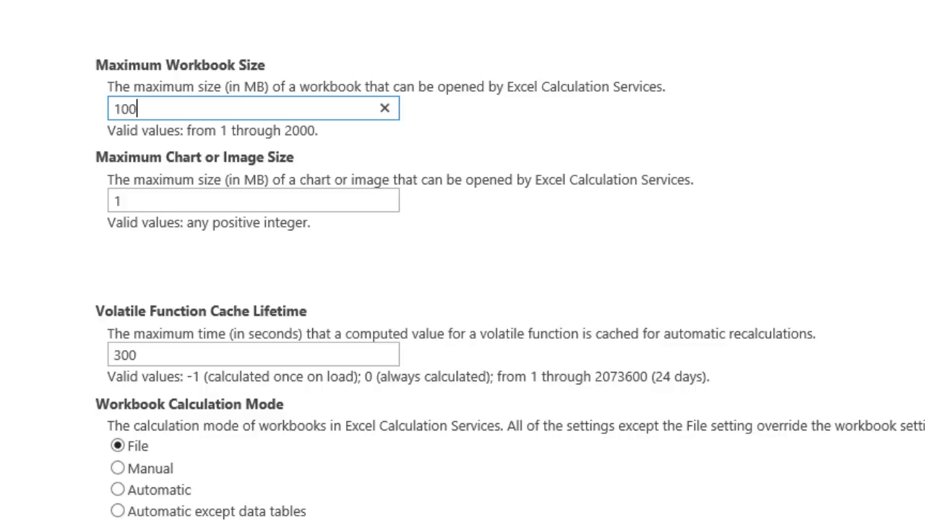
# Disable the refresh warning for external data in the trusted file location and save its settings
pyautogui.scroll(-4, 463, 260)
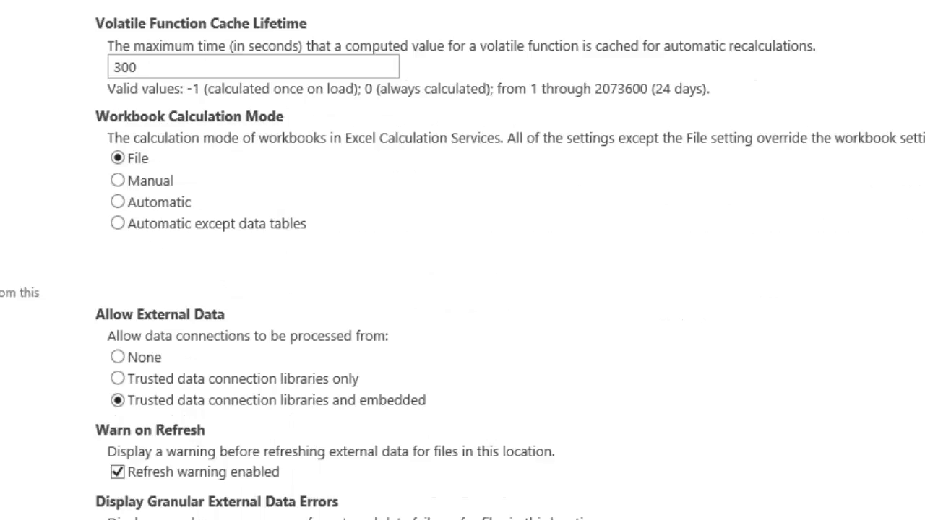
pyautogui.scroll(-3, 463, 261)
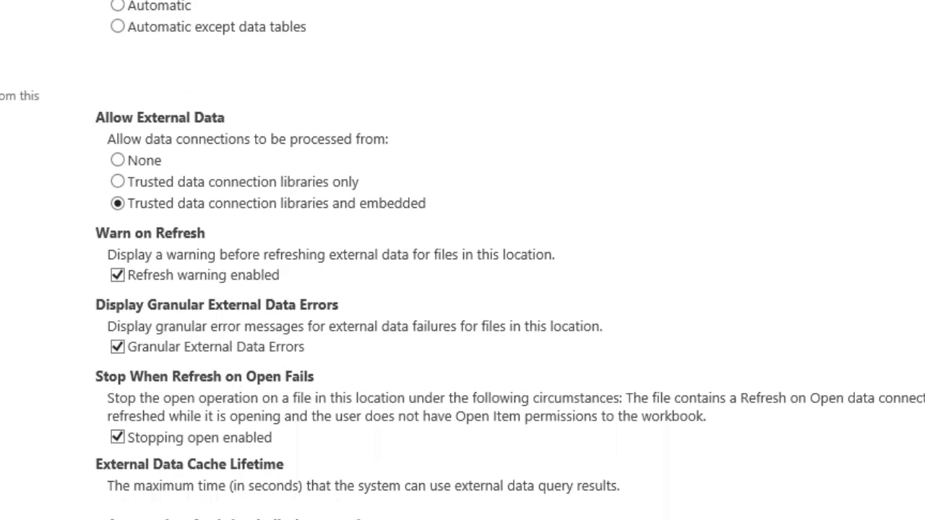
pyautogui.scroll(-1, 463, 260)
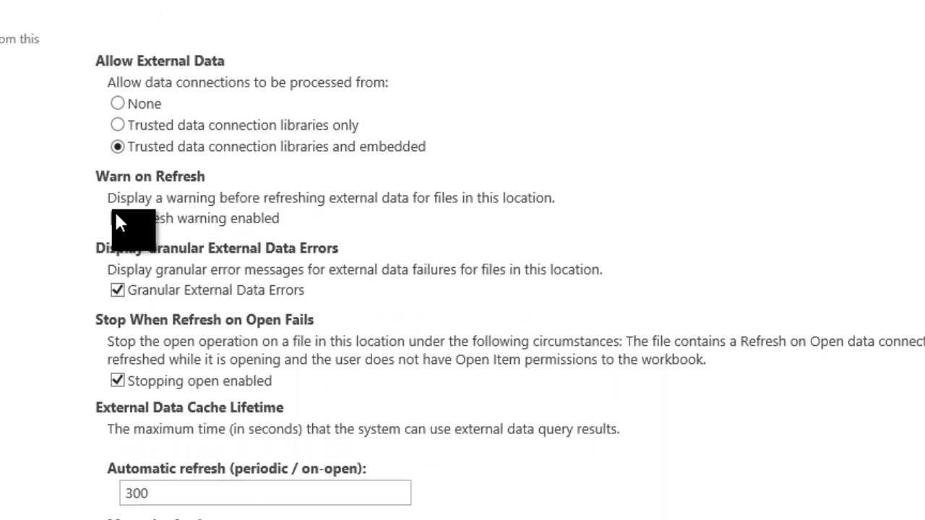
pyautogui.click(117, 219)
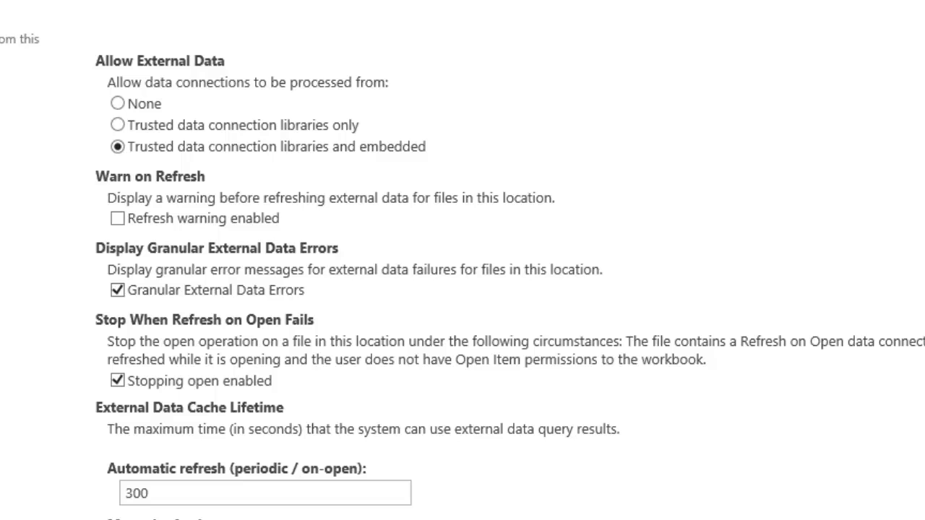
pyautogui.scroll(-4, 462, 260)
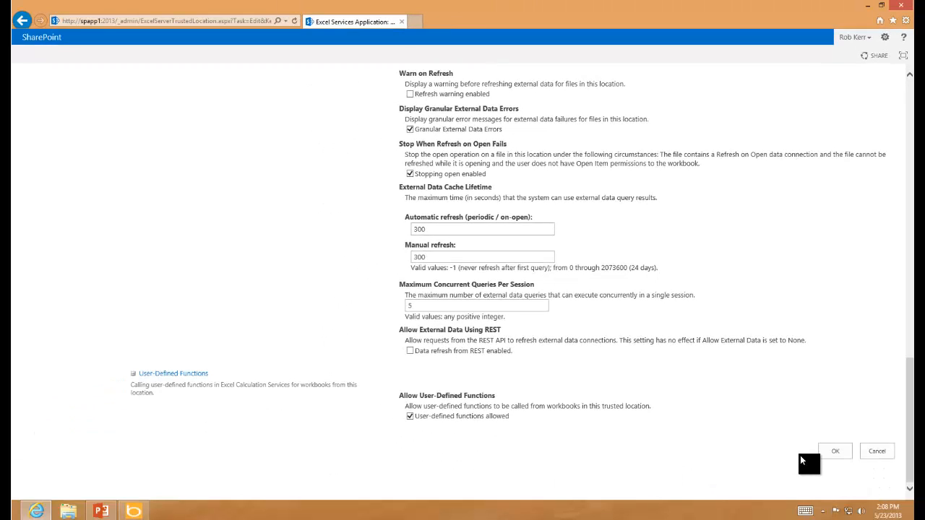
pyautogui.click(840, 452)
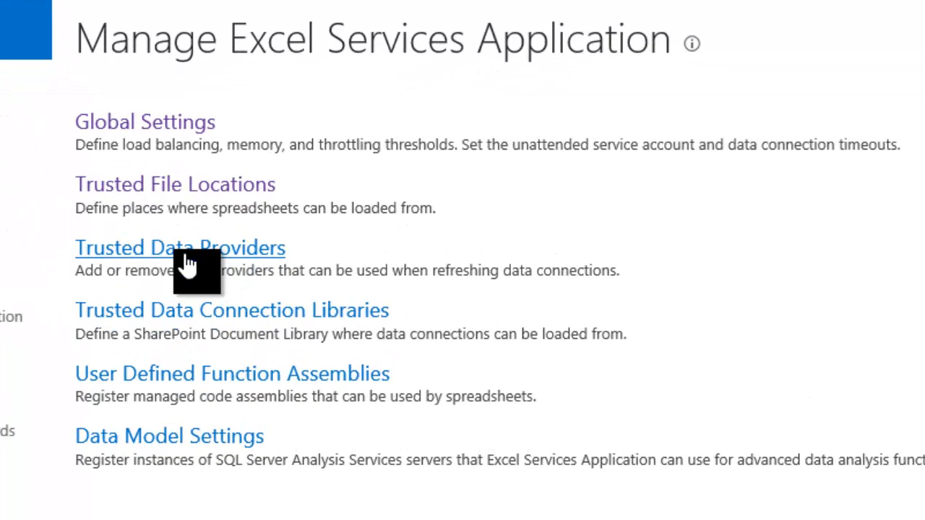
pyautogui.click(192, 315)
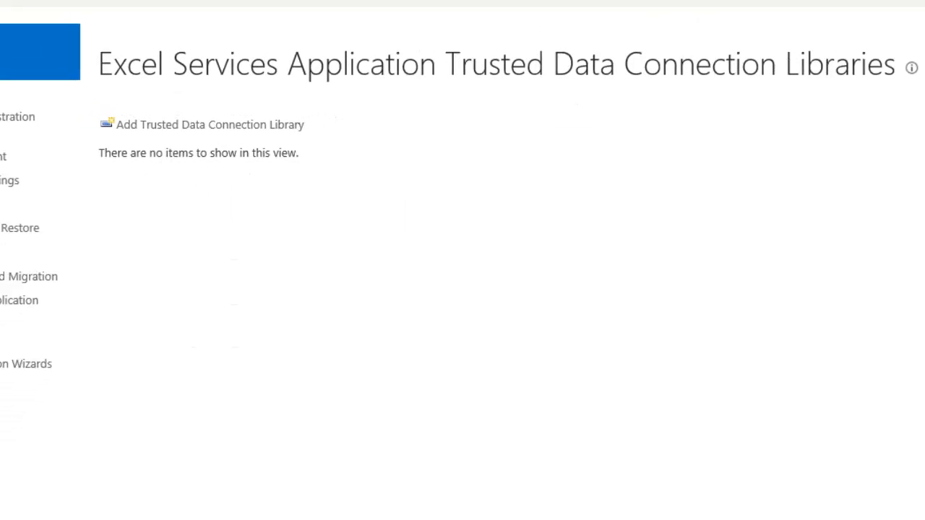
pyautogui.hotkey('ctrl', 't')
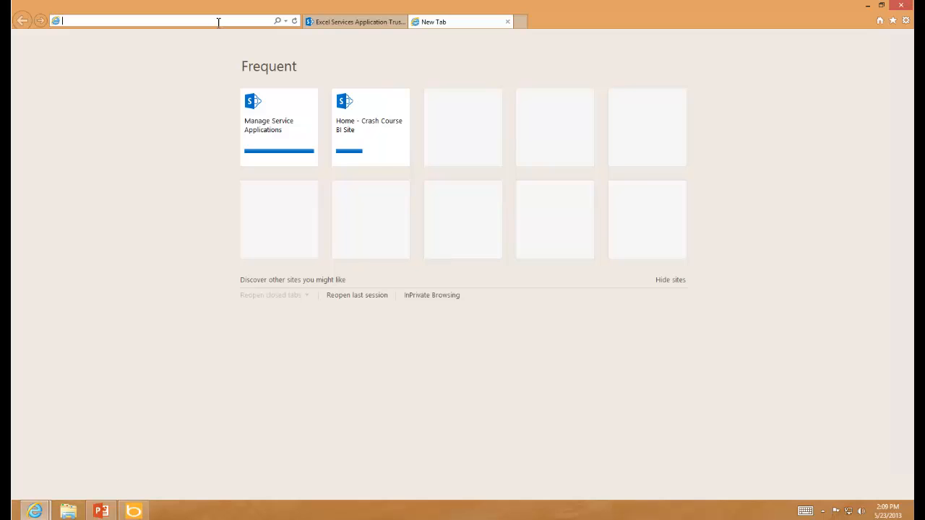
pyautogui.write('http')
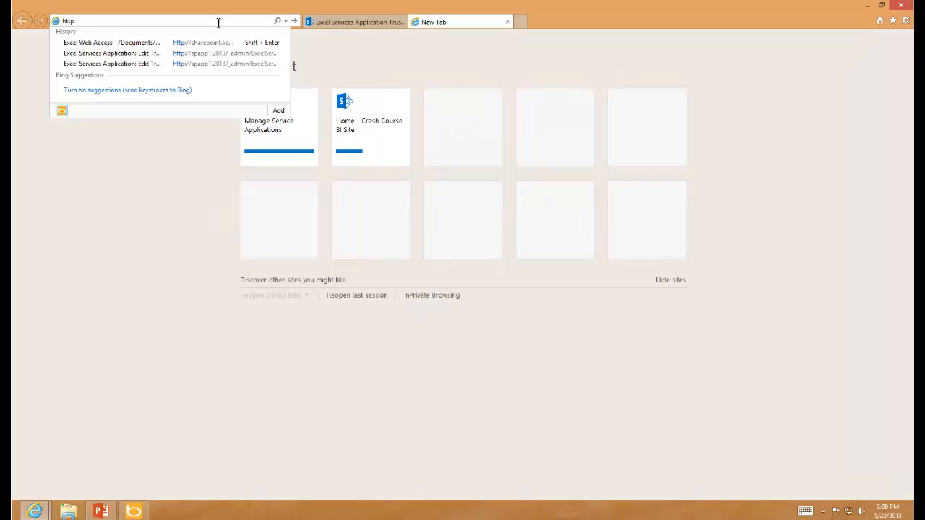
pyautogui.write('://')
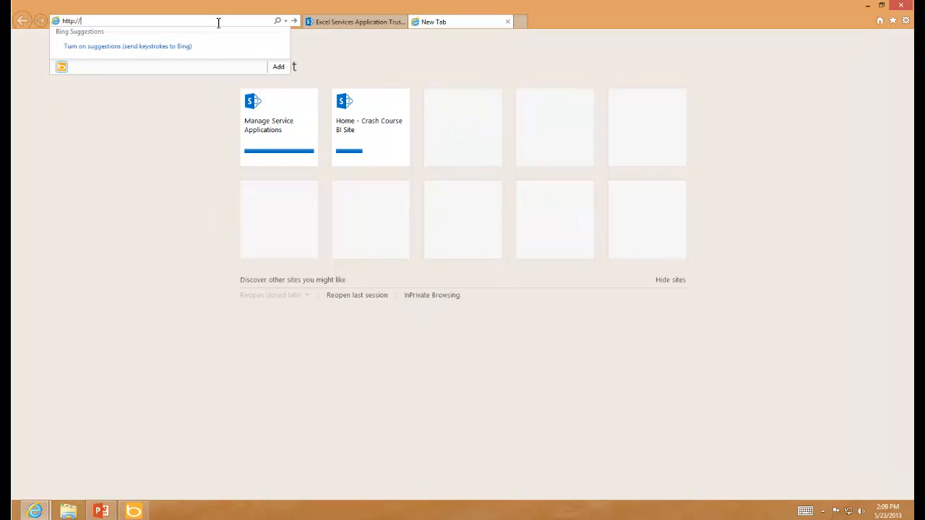
pyautogui.write('sharepoint')
pyautogui.press('Return')
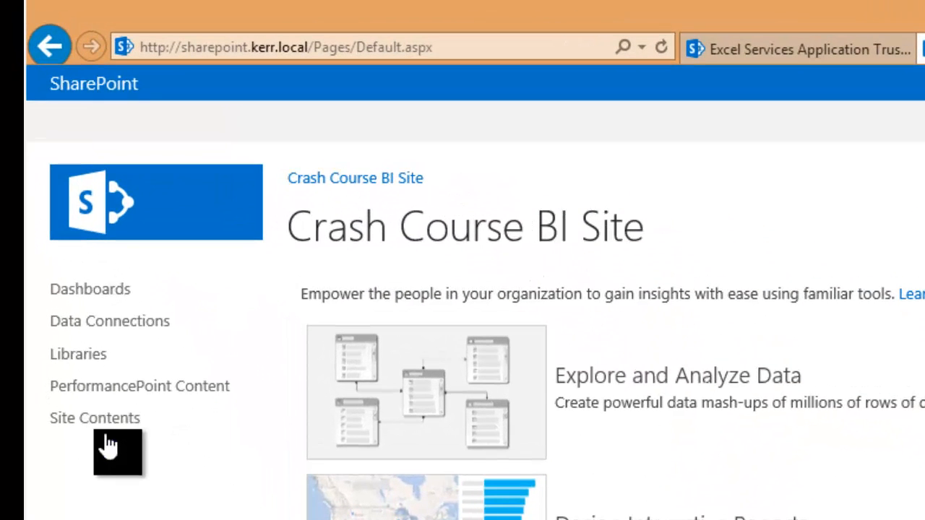
# Open the Data Connections library from the site contents and copy its web address through /Data%20Connections
pyautogui.click(56, 235)
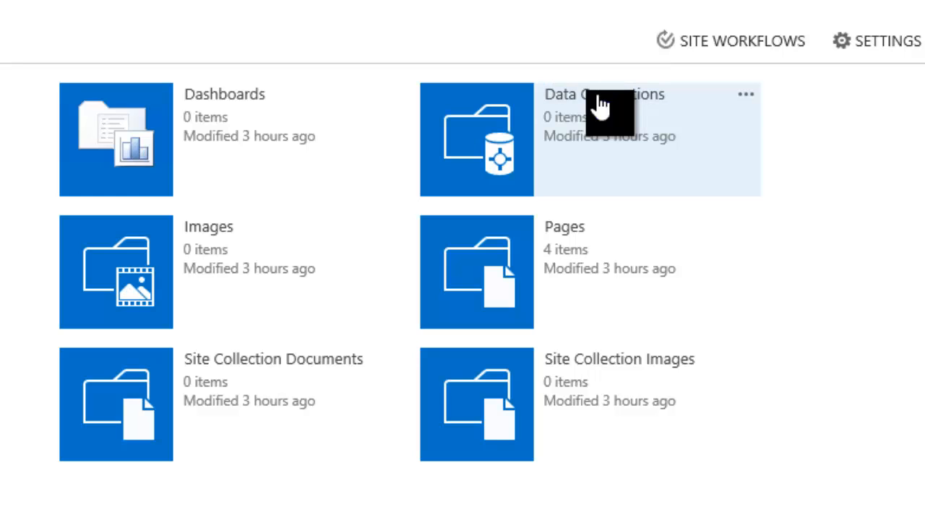
pyautogui.click(600, 104)
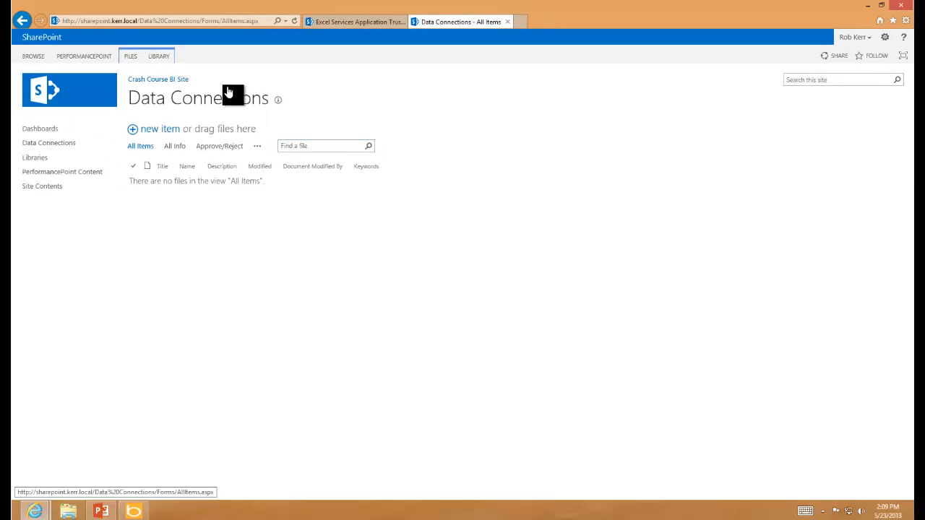
pyautogui.click(213, 21)
pyautogui.click(229, 21)
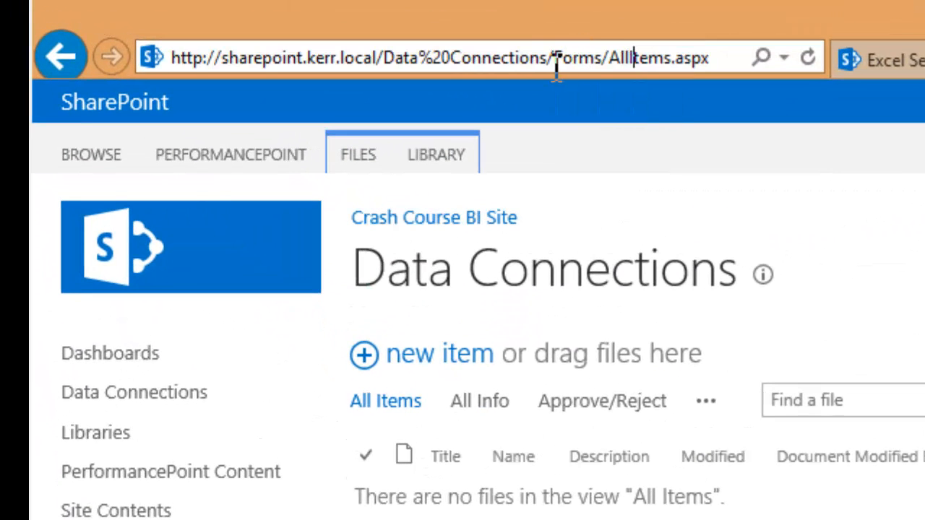
pyautogui.moveTo(552, 63); pyautogui.dragTo(72, 52)
pyautogui.hotkey('ctrl', 'c')
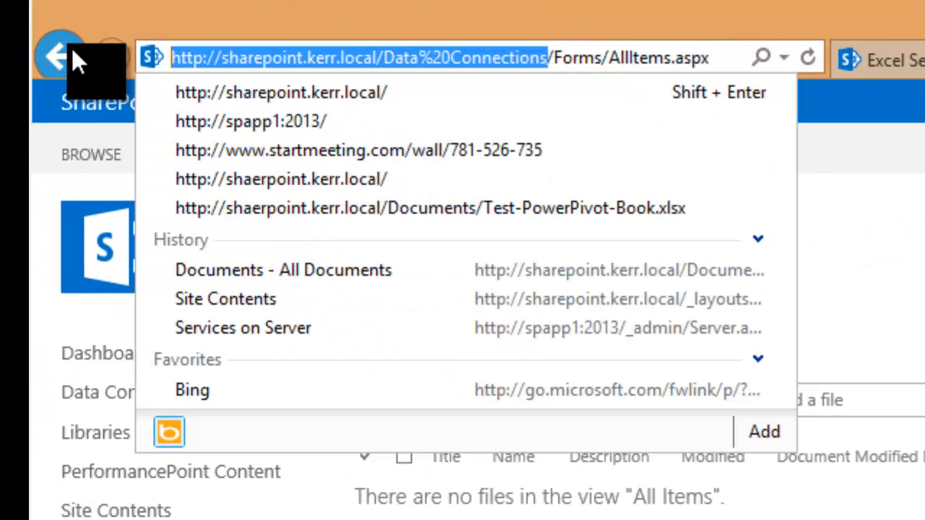
pyautogui.click(918, 426)
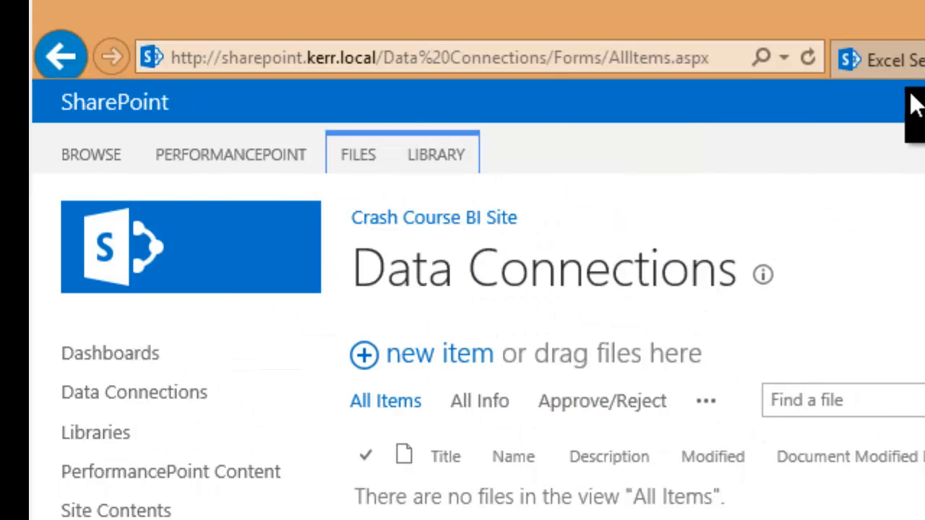
# Add the copied Data Connections address as a trusted data connection library with the description "This is the default location in my BI site"
pyautogui.click(915, 62)
pyautogui.click(448, 366)
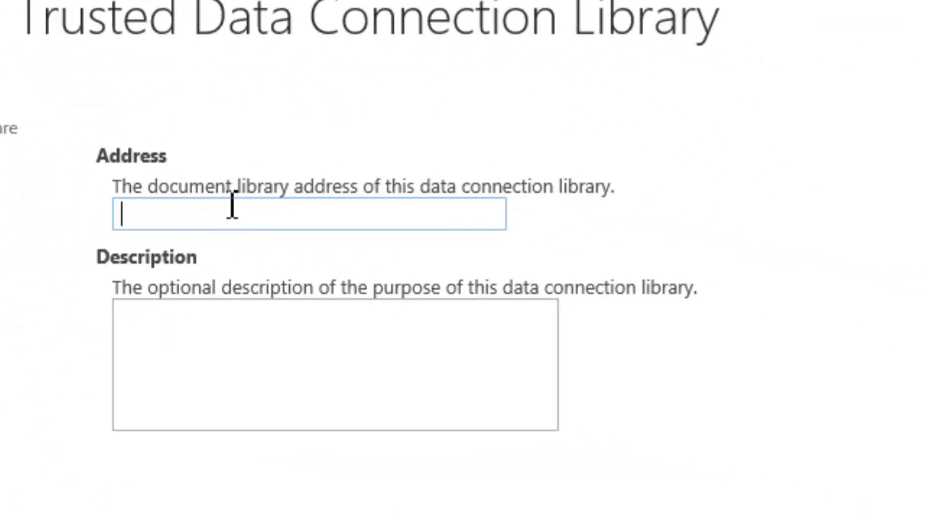
pyautogui.hotkey('ctrl', 'v')
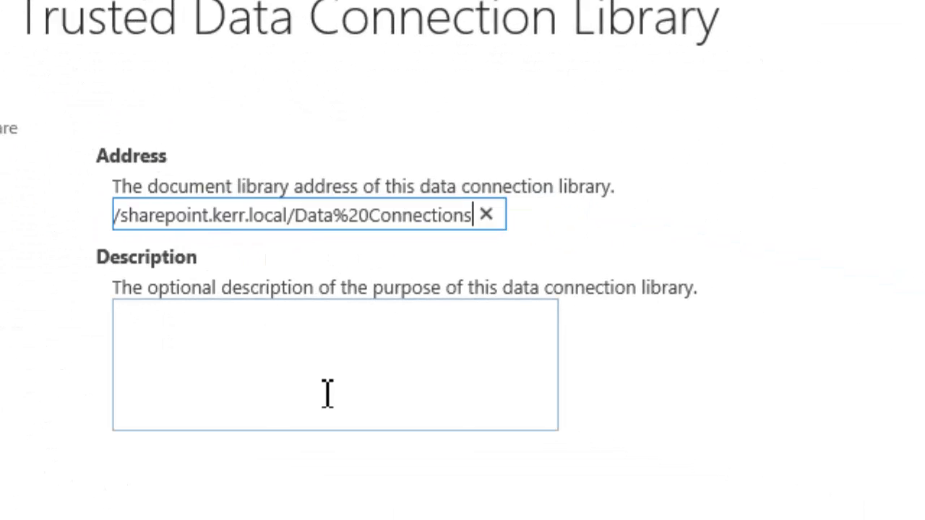
pyautogui.click(334, 361)
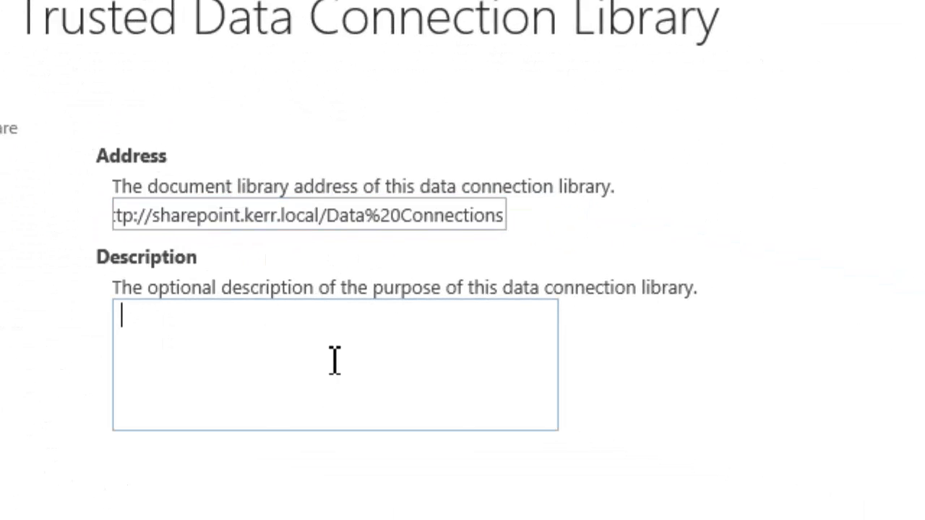
pyautogui.write('This is the defau')
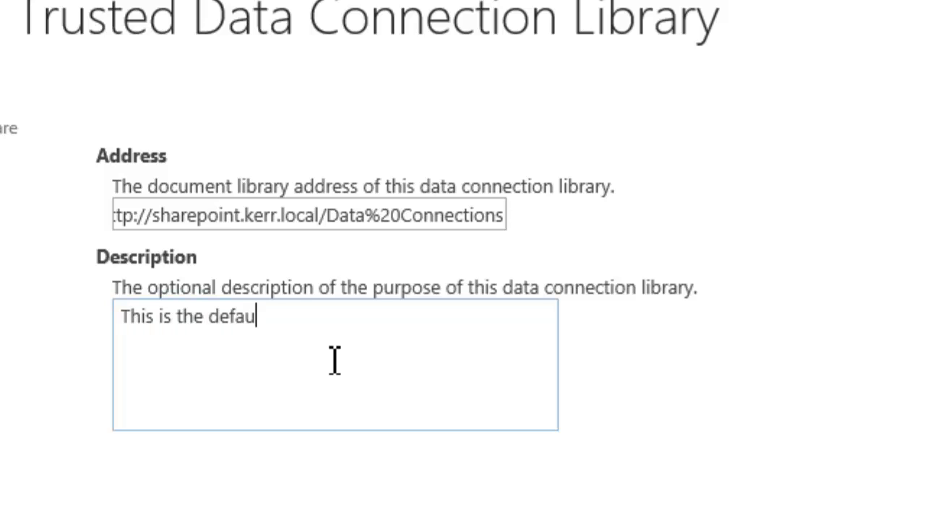
pyautogui.write('lt location in my BI s')
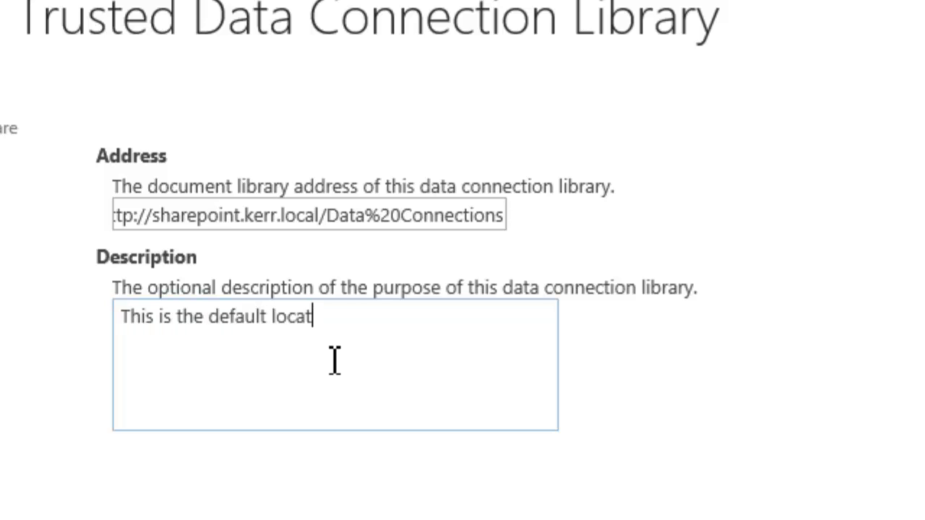
pyautogui.write('ite')
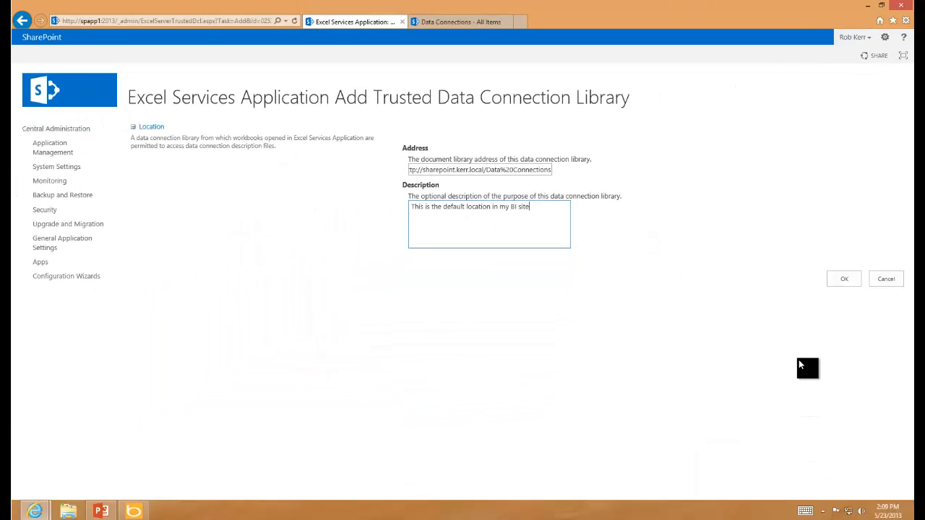
pyautogui.click(832, 279)
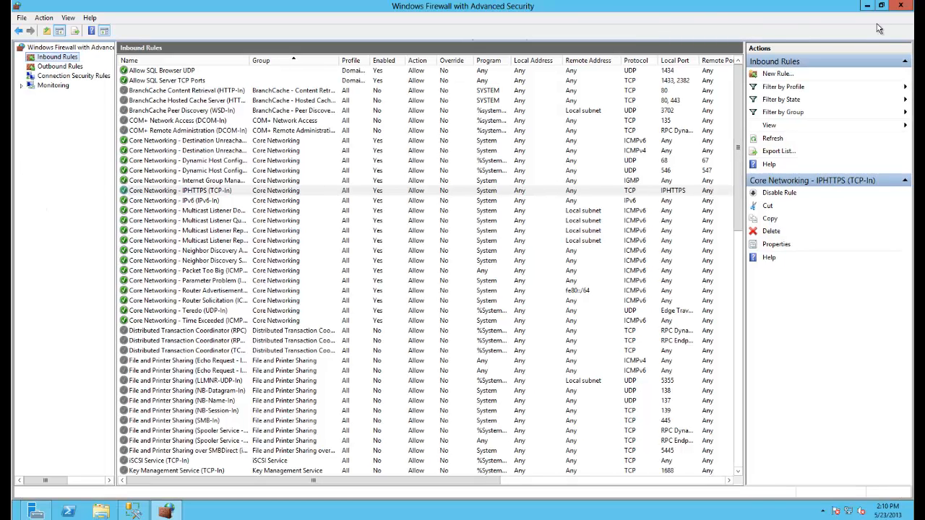
# Switch to SQL Server Management Studio, refresh the server's logins, and open the properties of the svc_sp_bi login
pyautogui.click(892, 6)
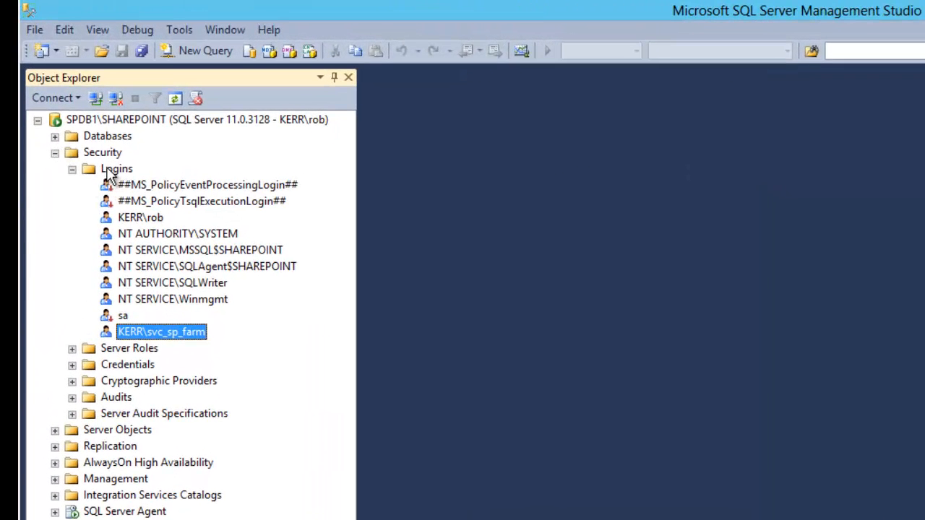
pyautogui.rightClick(107, 172)
pyautogui.click(130, 278)
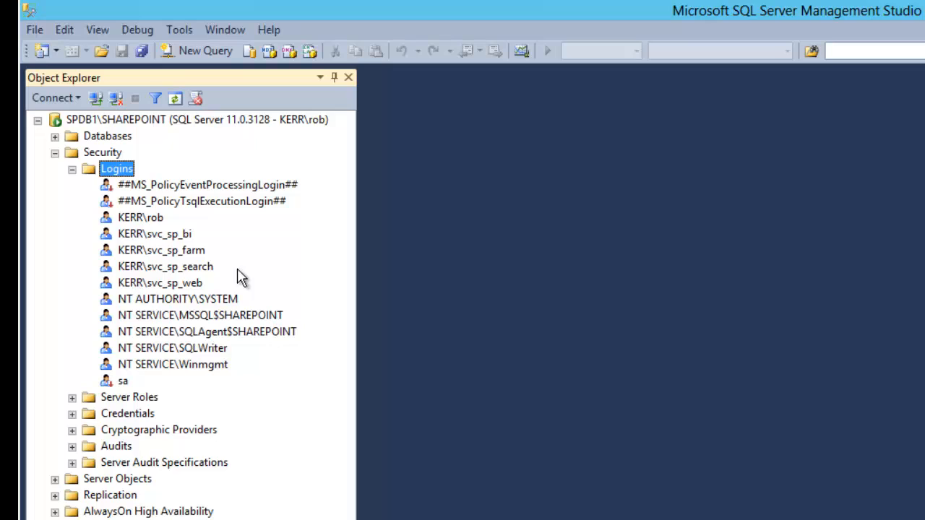
pyautogui.click(152, 235)
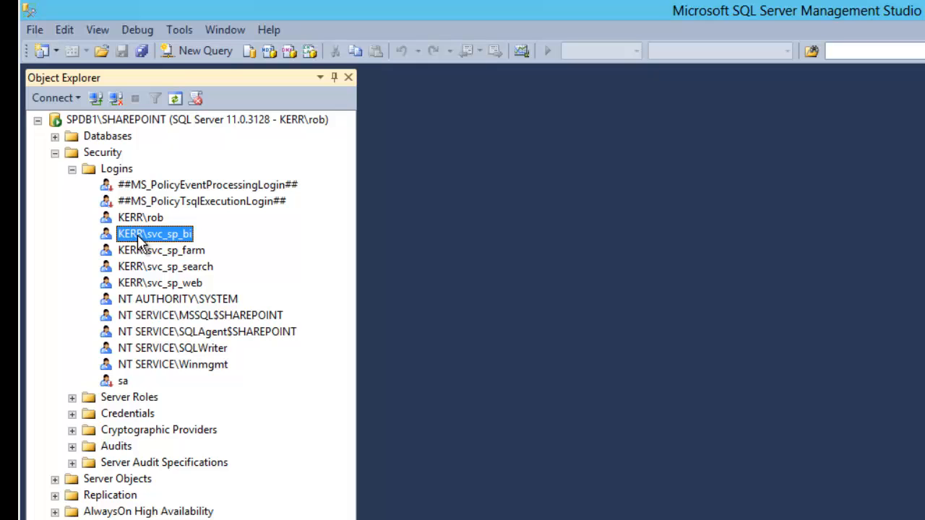
pyautogui.doubleClick(140, 236)
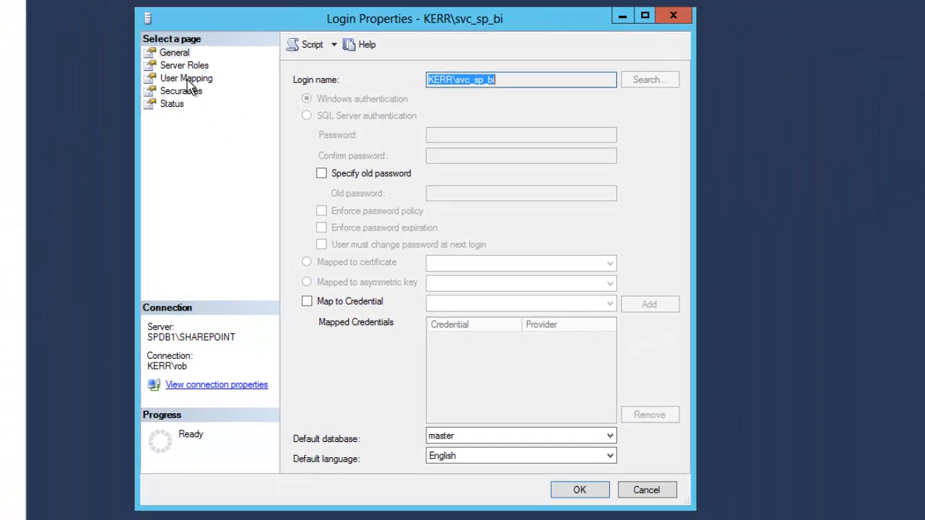
# Map the svc_sp_bi login to the WSS_Content database with the db_owner role and save the login properties
pyautogui.click(187, 80)
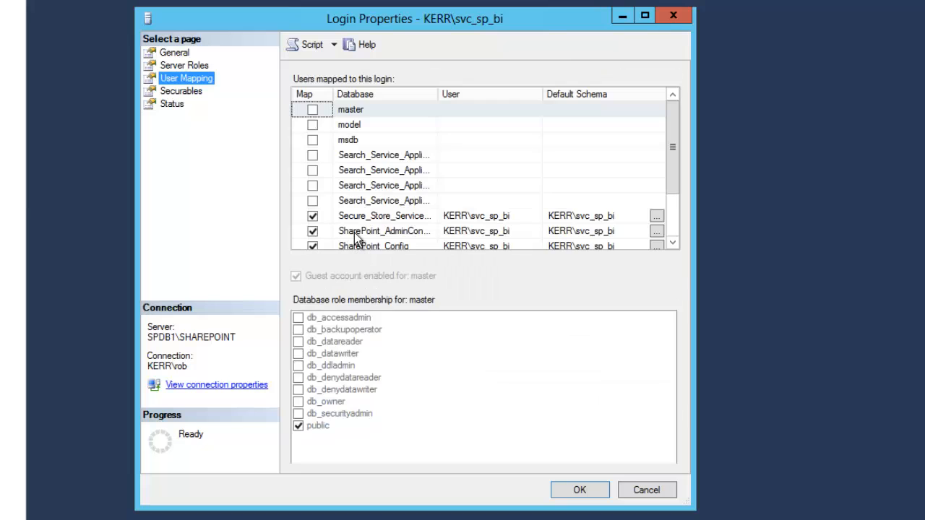
pyautogui.moveTo(678, 144); pyautogui.dragTo(667, 212)
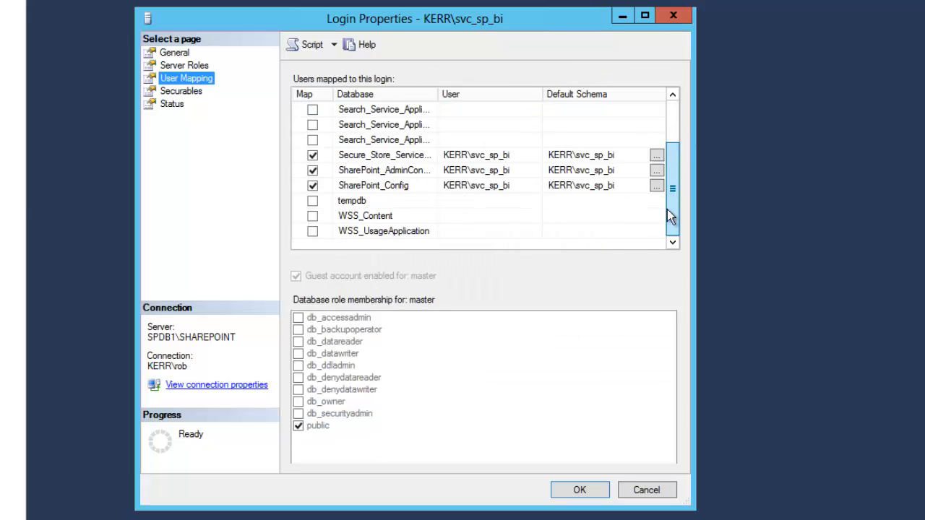
pyautogui.click(313, 216)
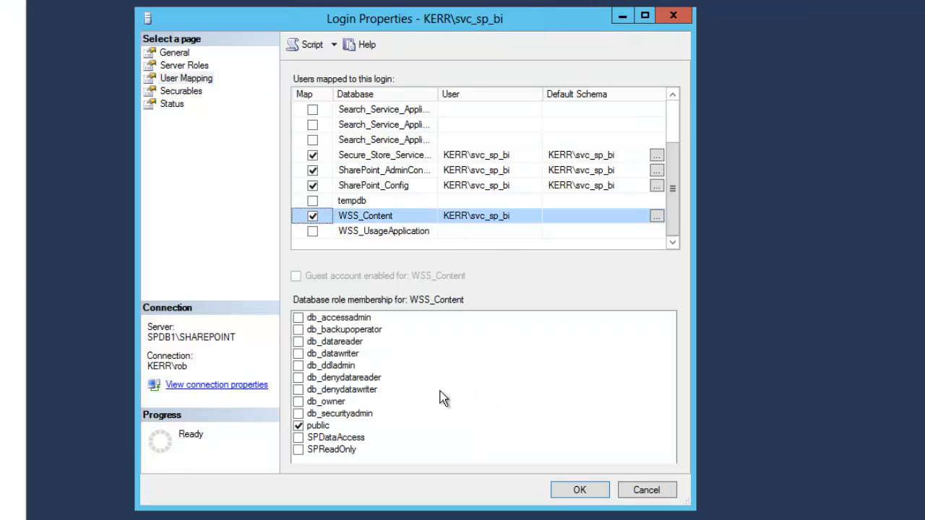
pyautogui.click(298, 401)
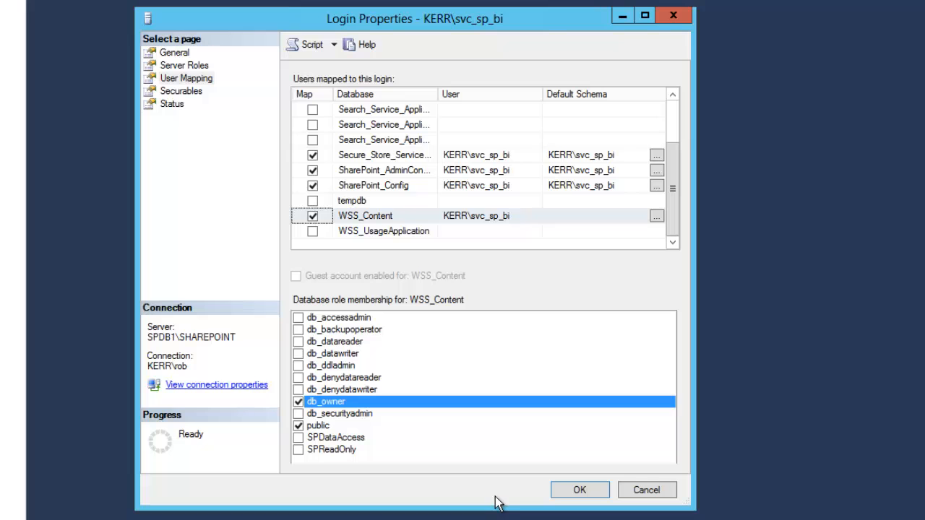
pyautogui.click(589, 491)
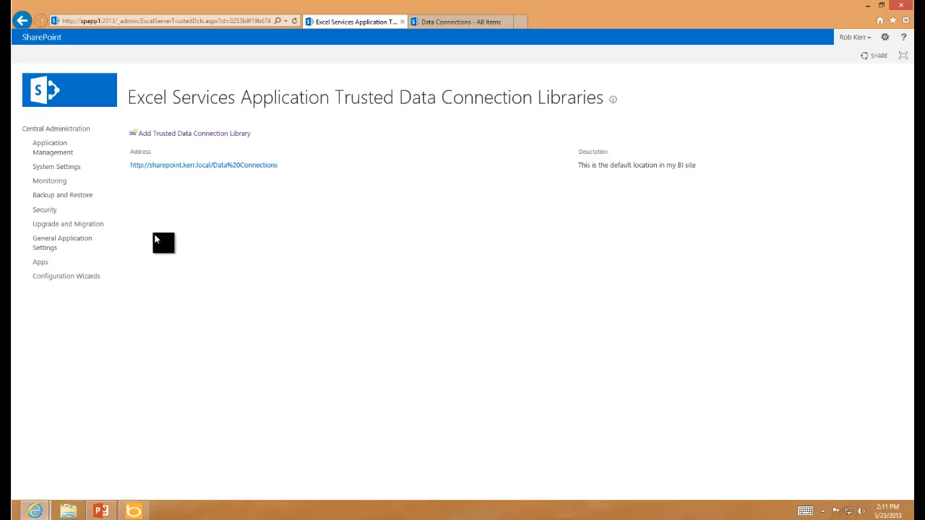
# In SharePoint Central Administration, switch the services on server list to SPAPP2 and start Excel Calculation Services there
pyautogui.click(58, 131)
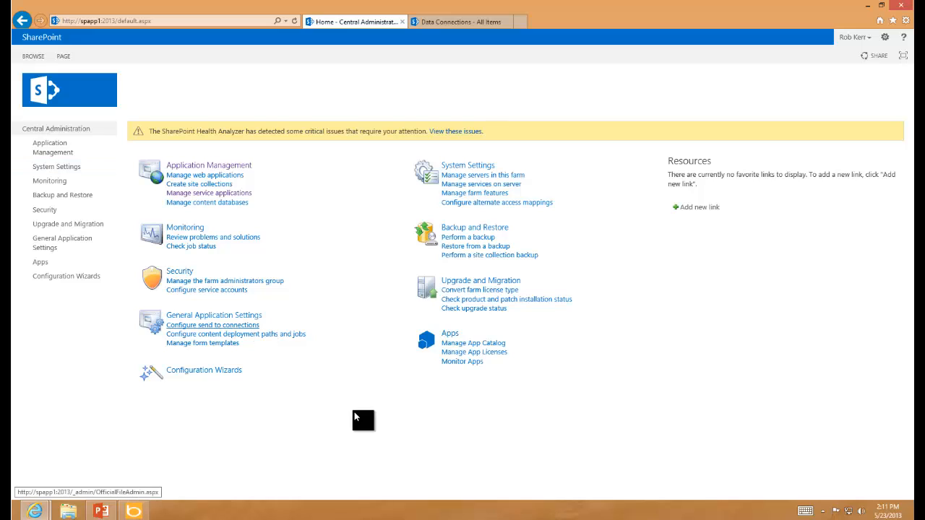
pyautogui.click(503, 185)
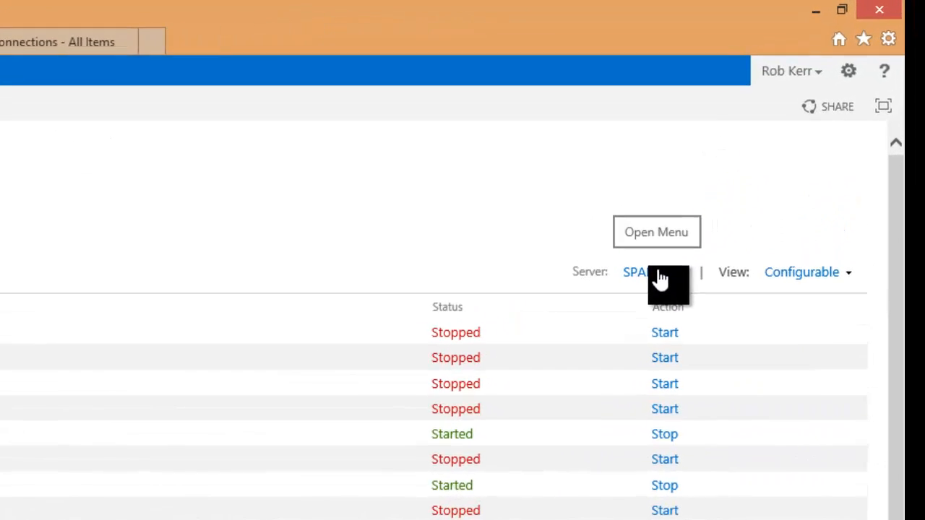
pyautogui.click(606, 336)
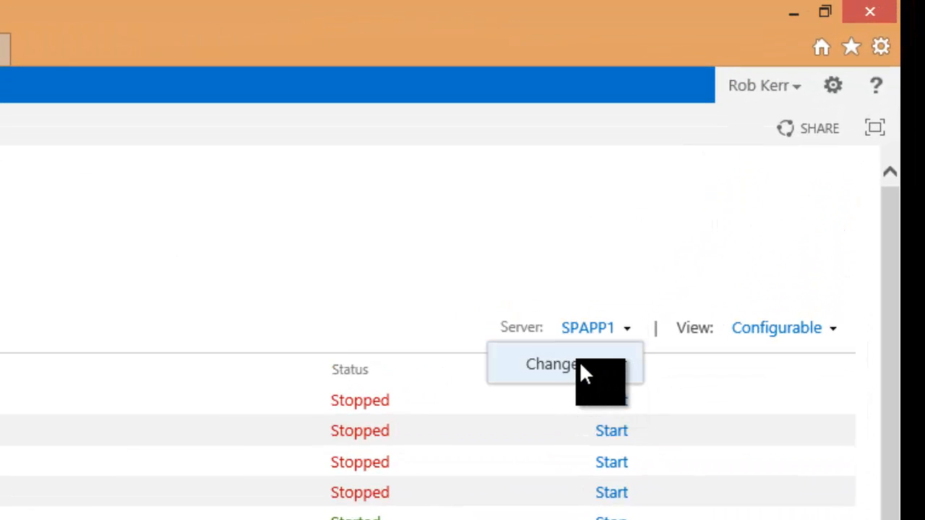
pyautogui.click(578, 360)
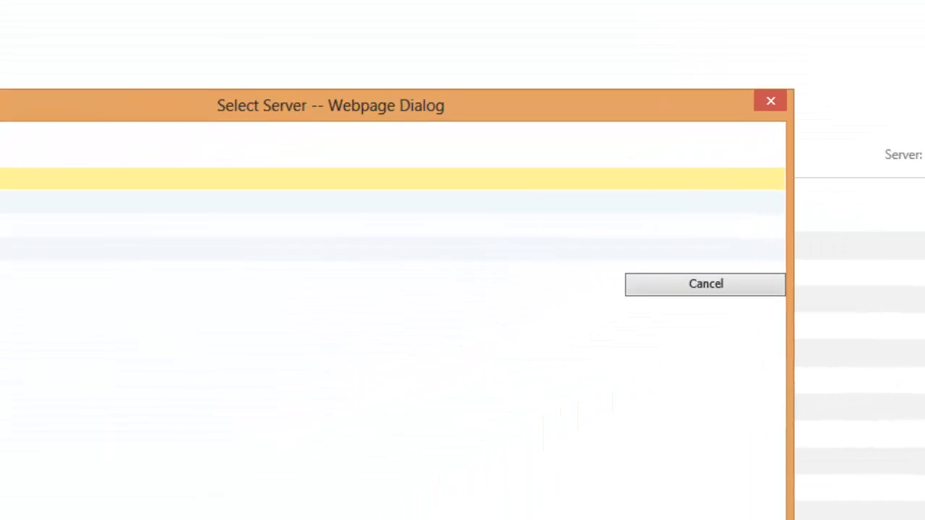
pyautogui.click(64, 151)
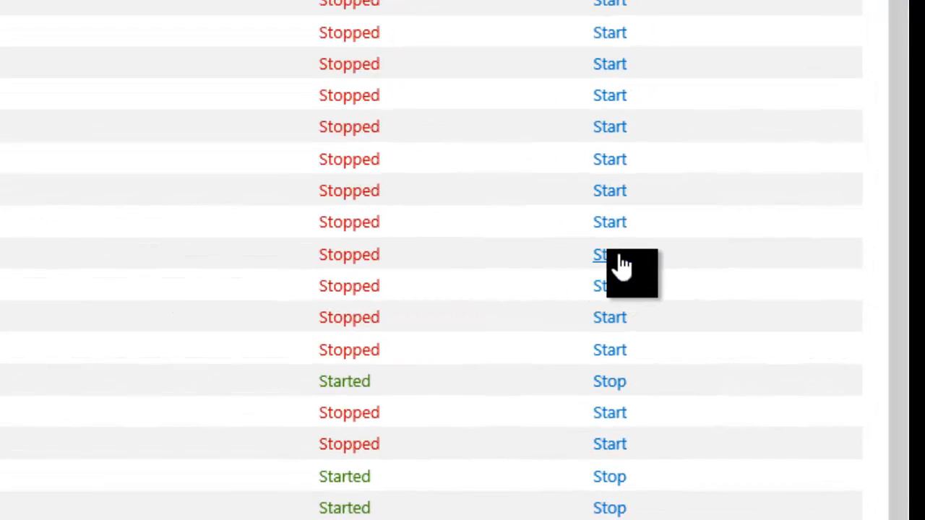
pyautogui.click(620, 255)
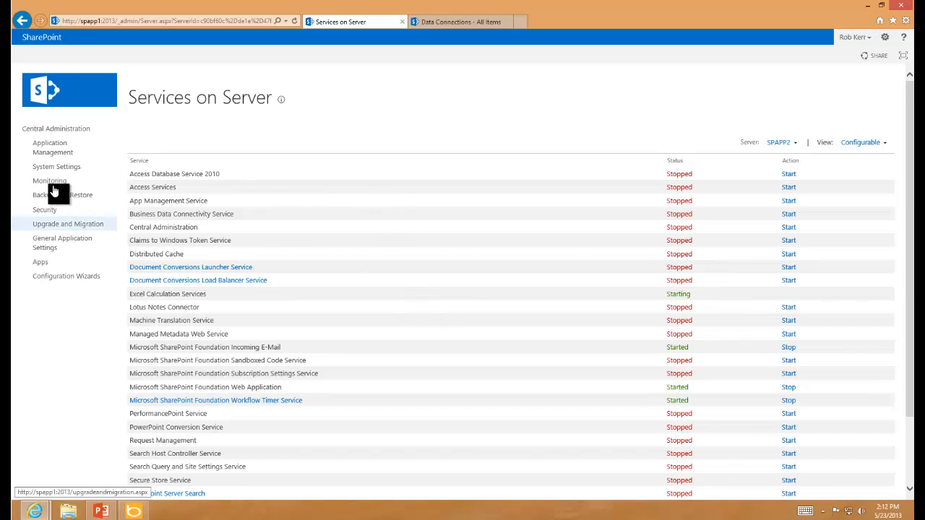
# Open the Excel Services Sample Workbook in the browser from the BI site's Documents library
pyautogui.click(450, 23)
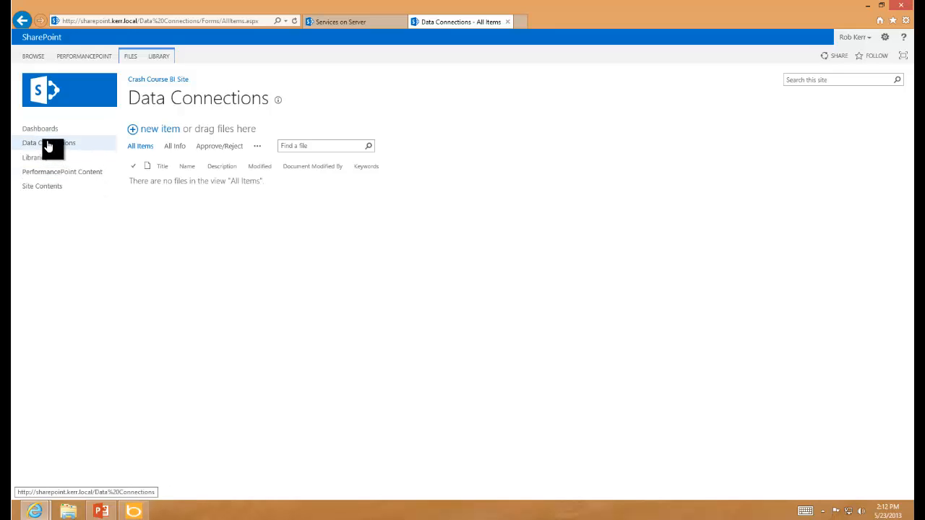
pyautogui.click(62, 187)
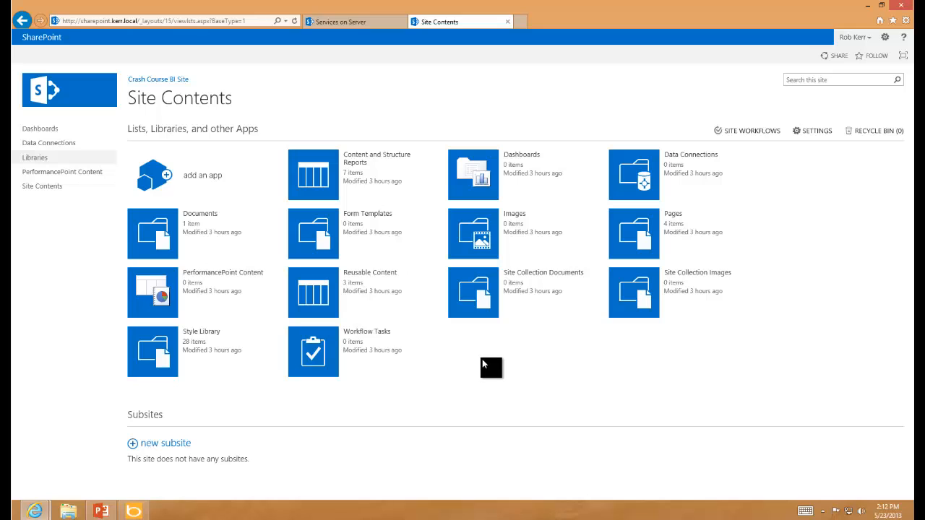
pyautogui.click(202, 220)
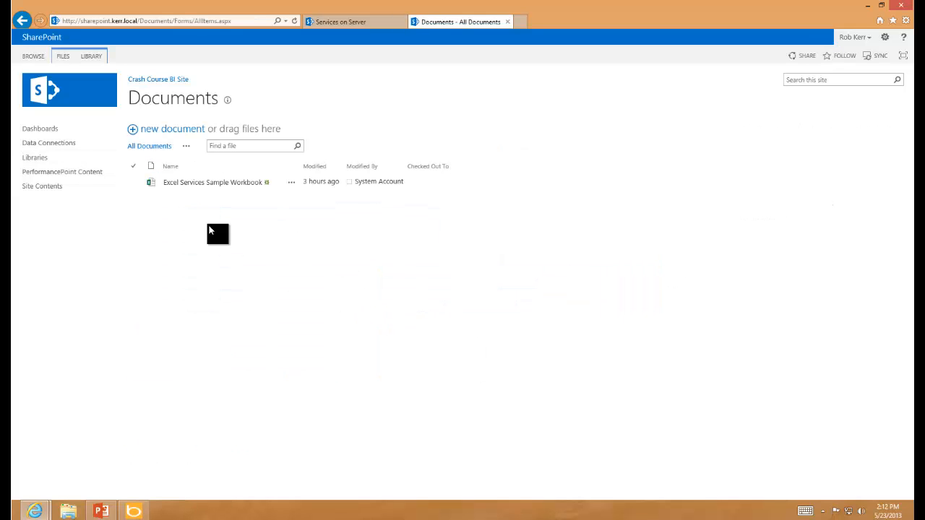
pyautogui.click(180, 187)
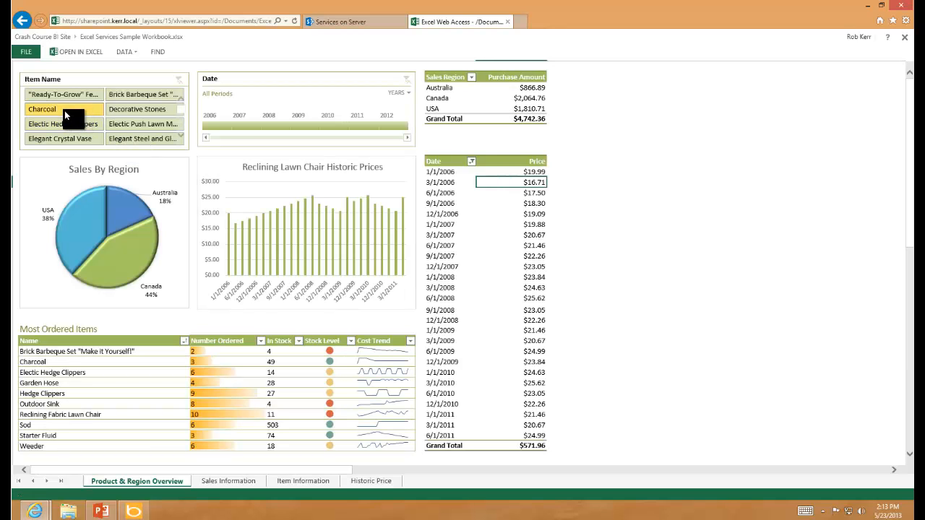
# Test the workbook's Item Name slicer by filtering on Charcoal and on the Electic Push Lawn item
pyautogui.click(63, 110)
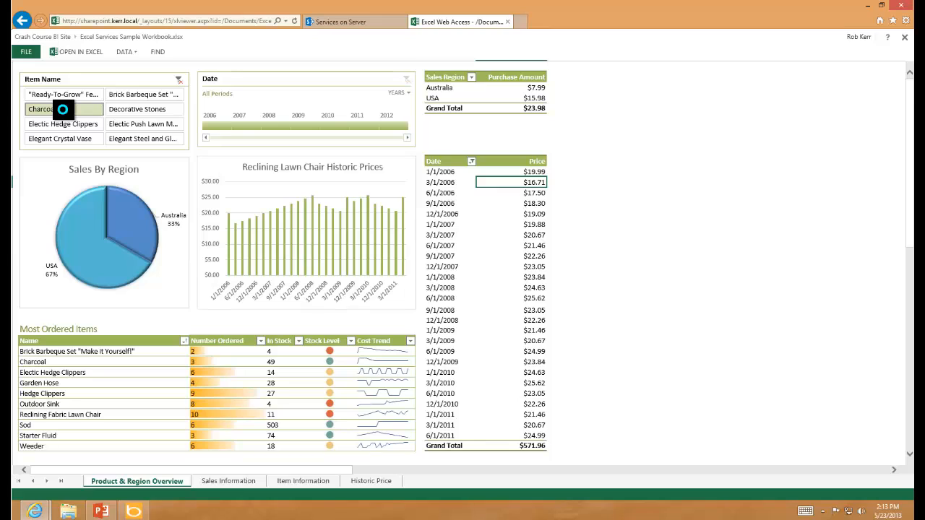
pyautogui.click(131, 125)
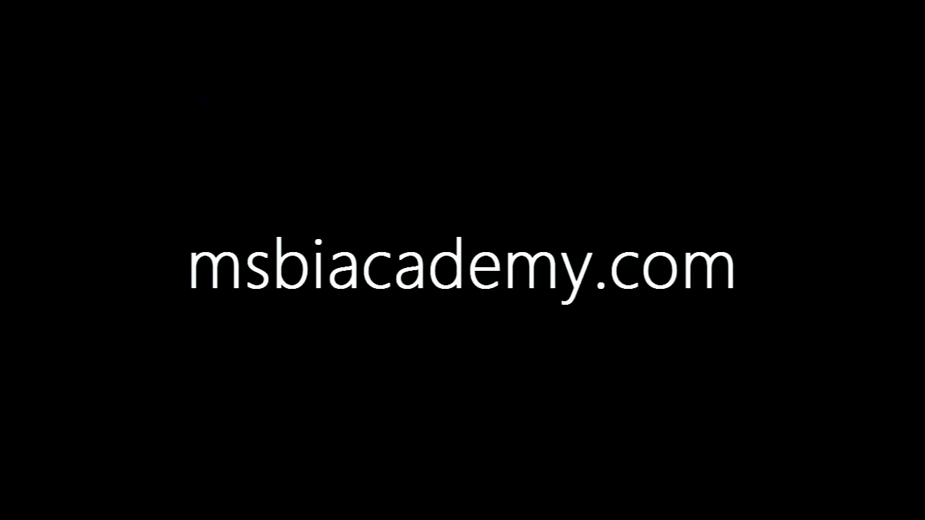